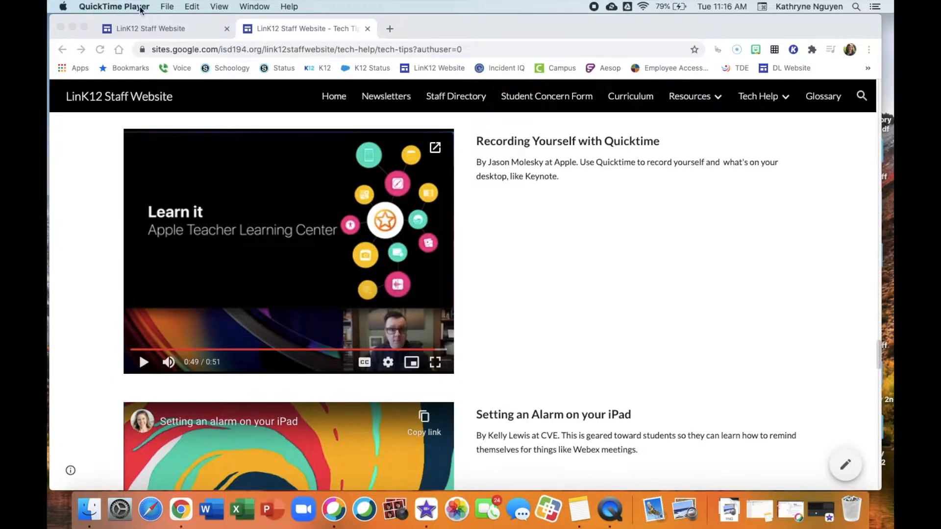
- Open a new QuickTime movie recording, shrink its webcam window and place it over the lower-right part of the web page
click(167, 7)
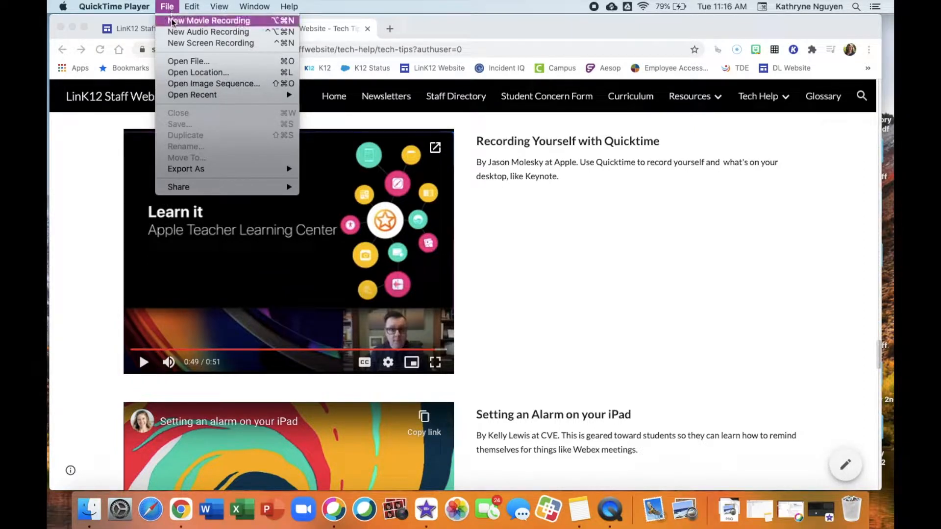
click(173, 21)
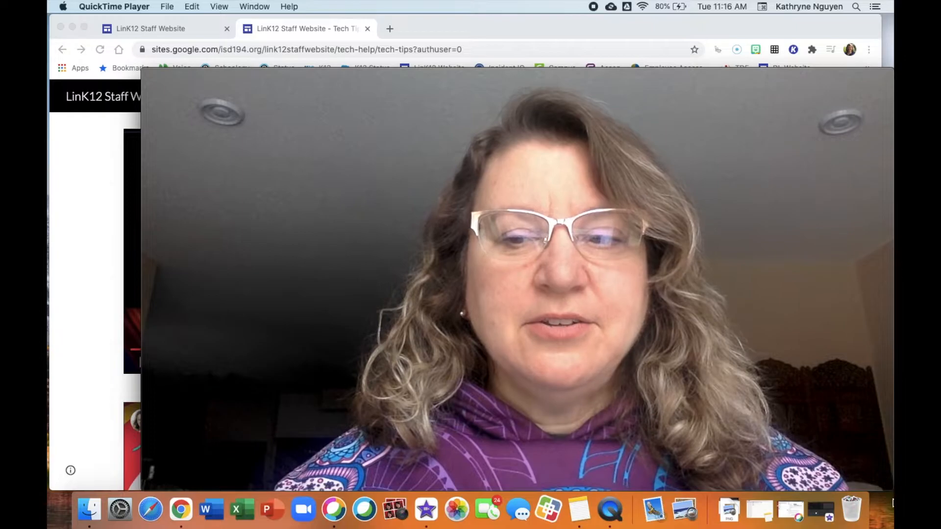
drag(886, 486, 392, 208)
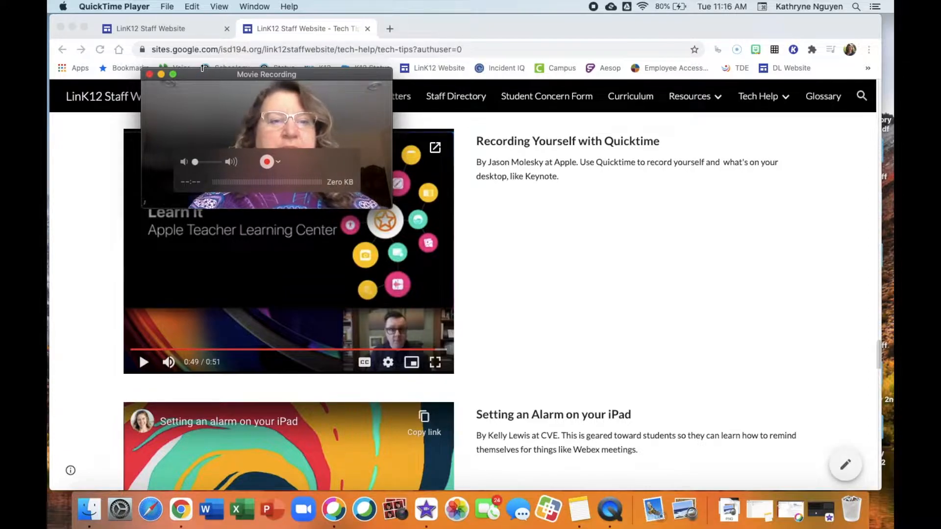
drag(204, 75, 661, 330)
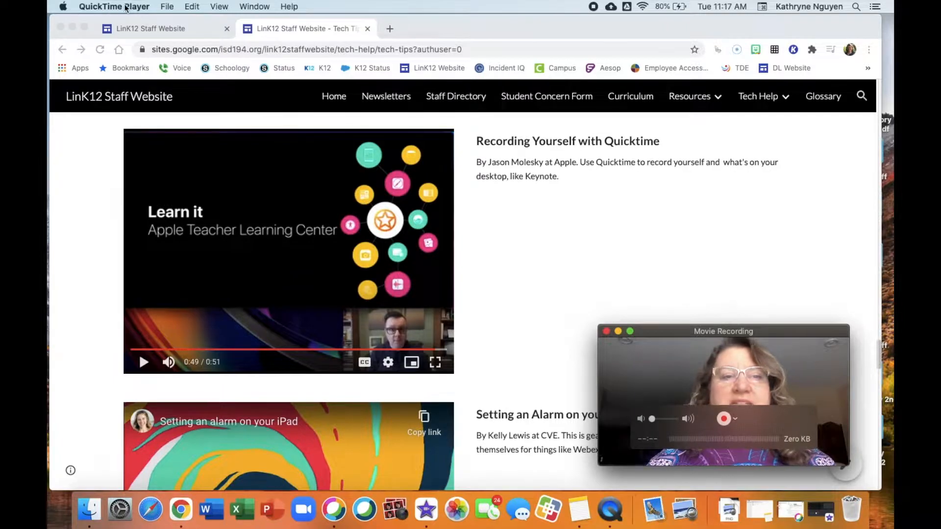
- Start a new screen recording set to capture the entire screen, keeping the webcam window in view
click(169, 8)
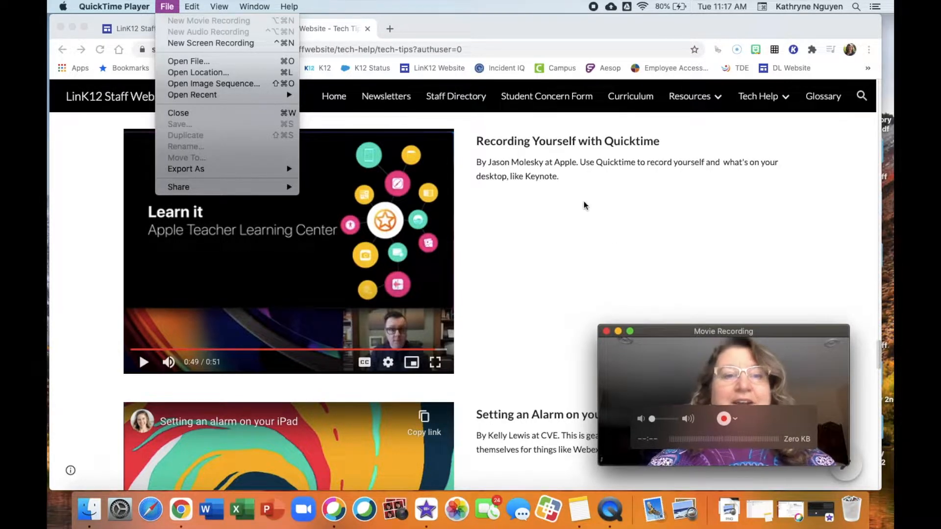
click(221, 47)
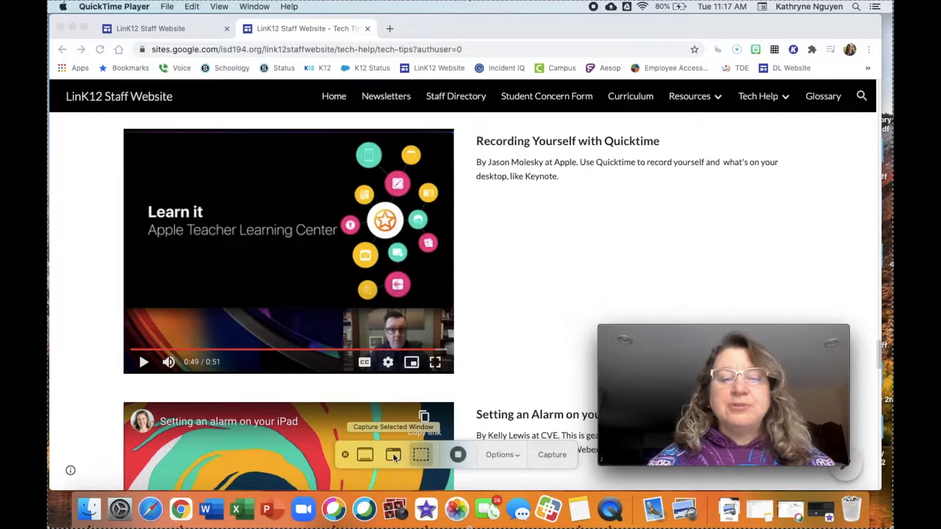
click(360, 463)
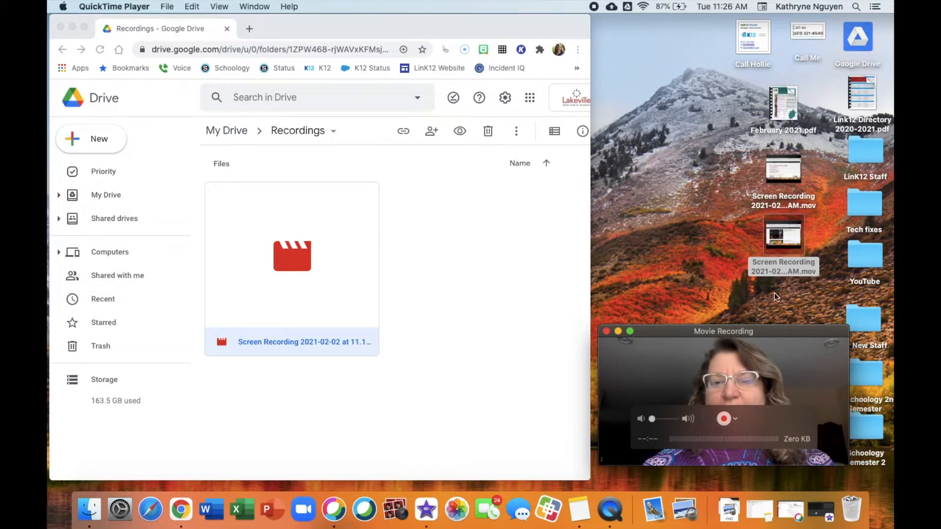
- Upload the second screen recording on the desktop to the Recordings folder in Google Drive
mouse_move(797, 239)
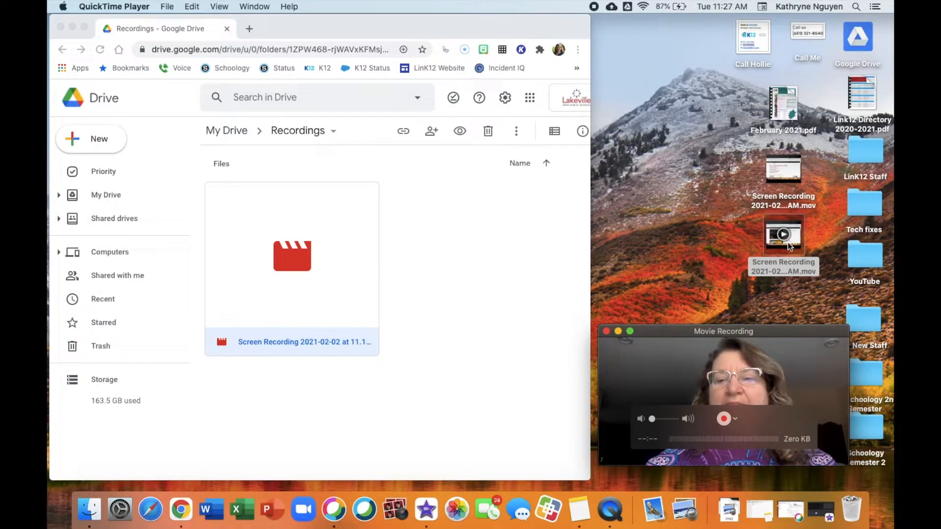
drag(797, 243, 455, 243)
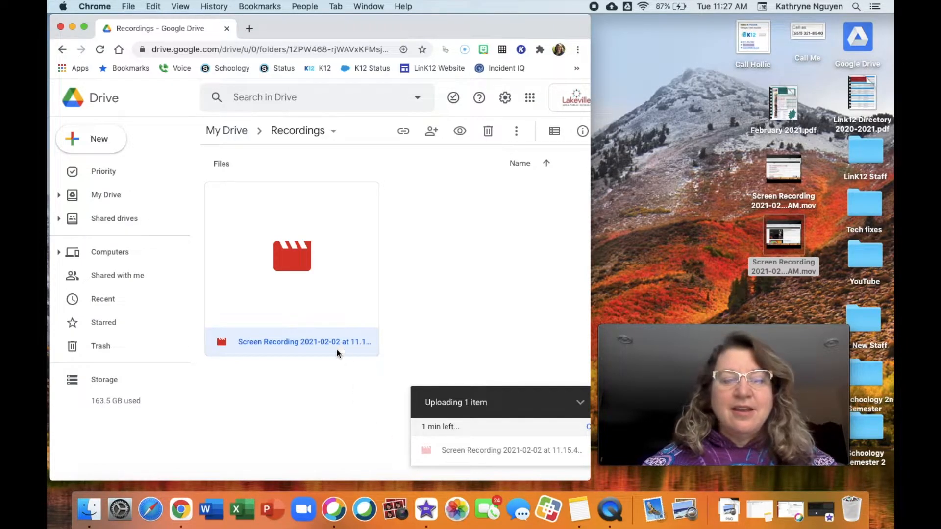
- Change the link sharing of the screen recording already in the Recordings folder to Anyone with the link
right_click(276, 333)
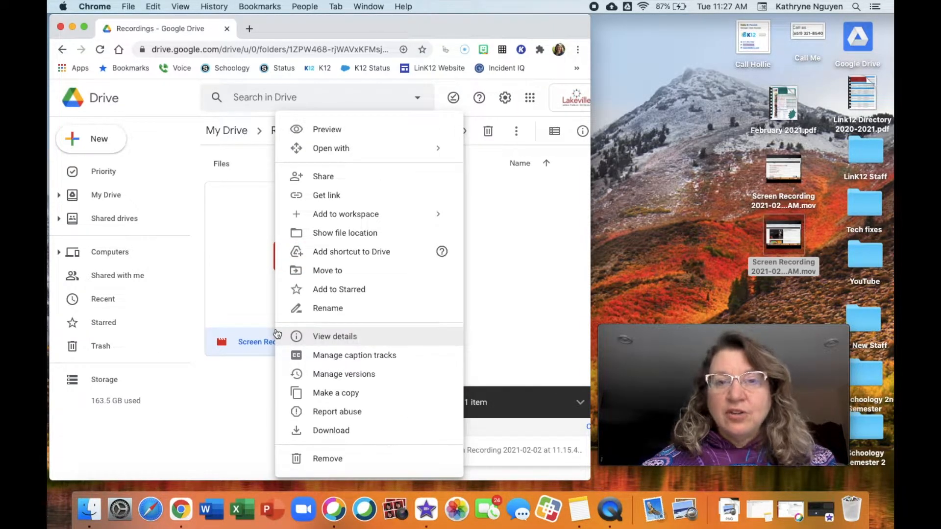
click(316, 177)
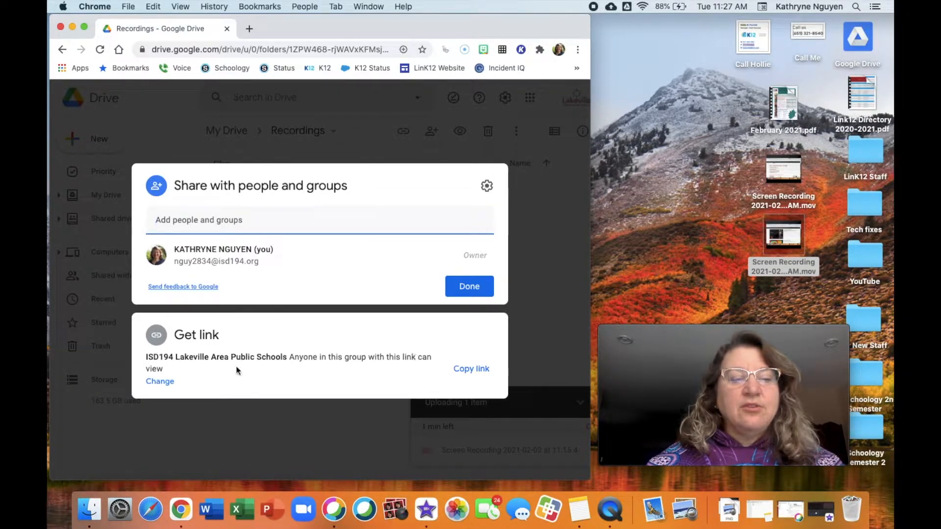
click(162, 383)
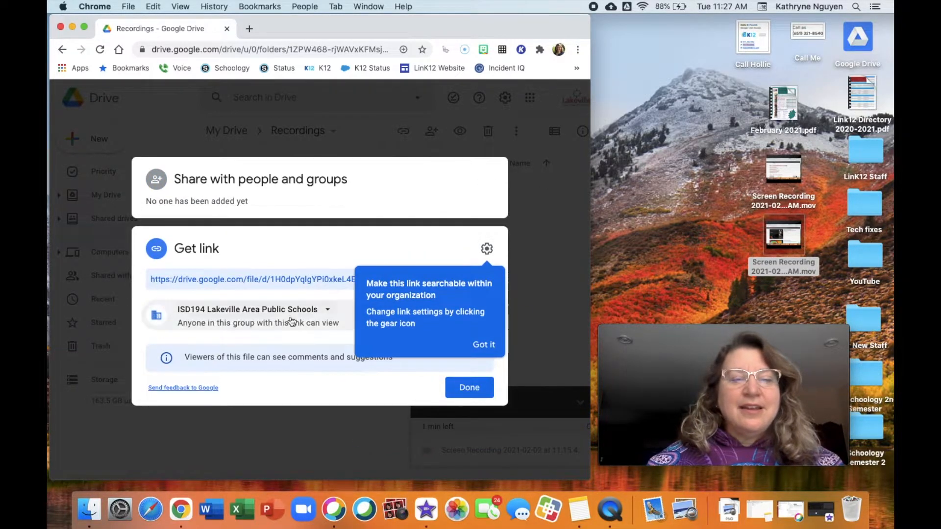
click(484, 345)
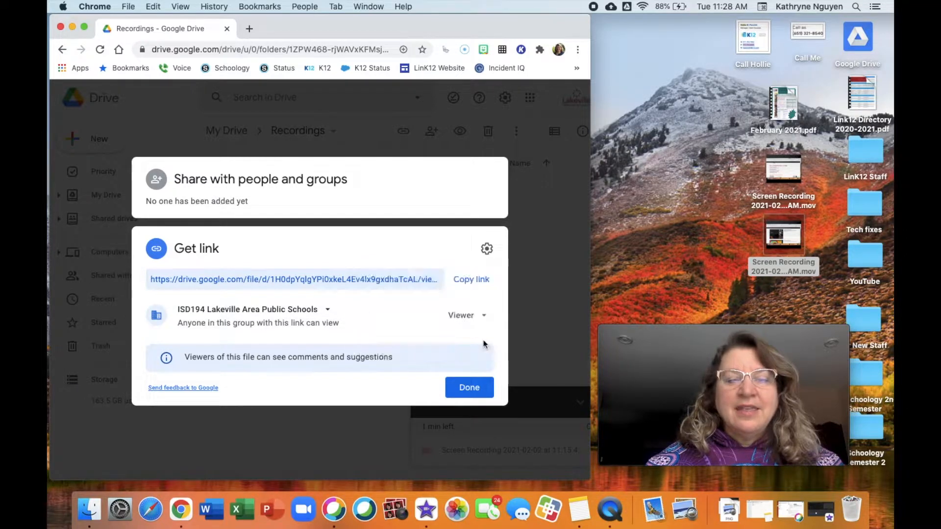
click(327, 313)
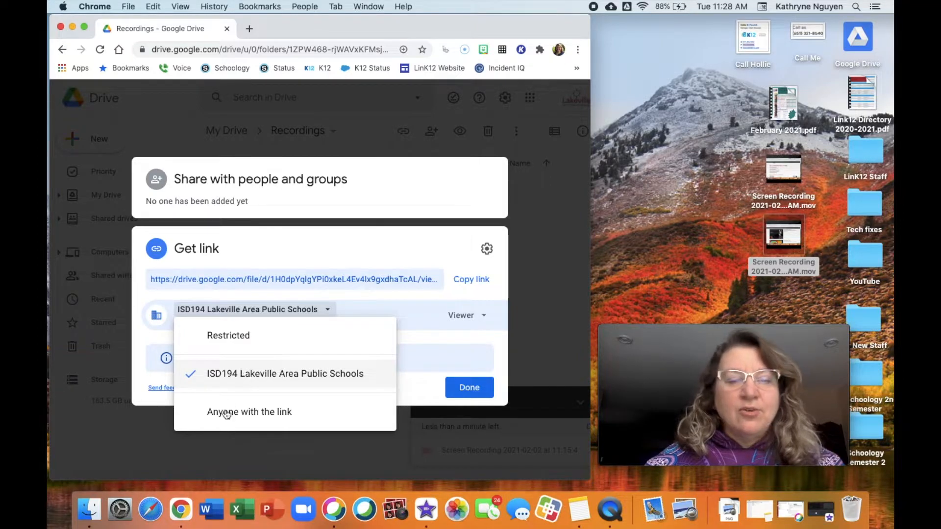
click(227, 416)
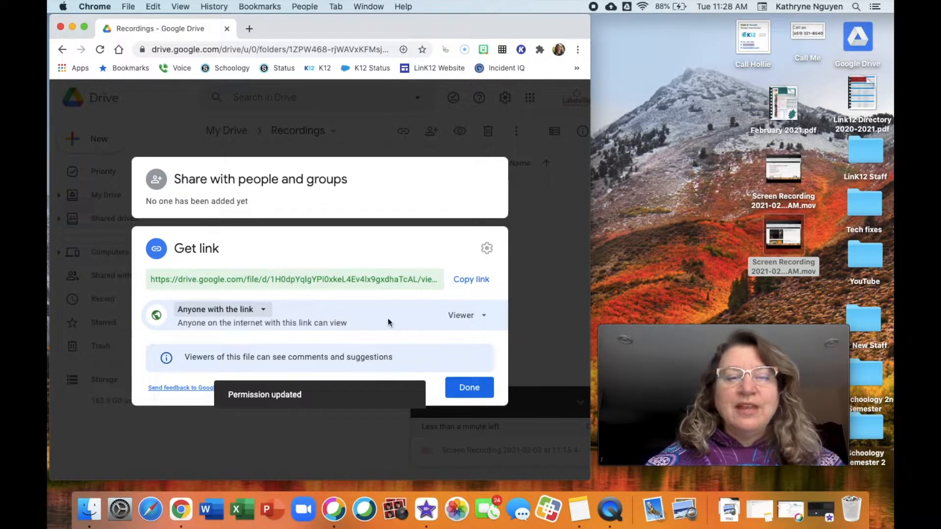
- Keep the link permission as Viewer, copy the sharing link and finish sharing the recording
click(484, 316)
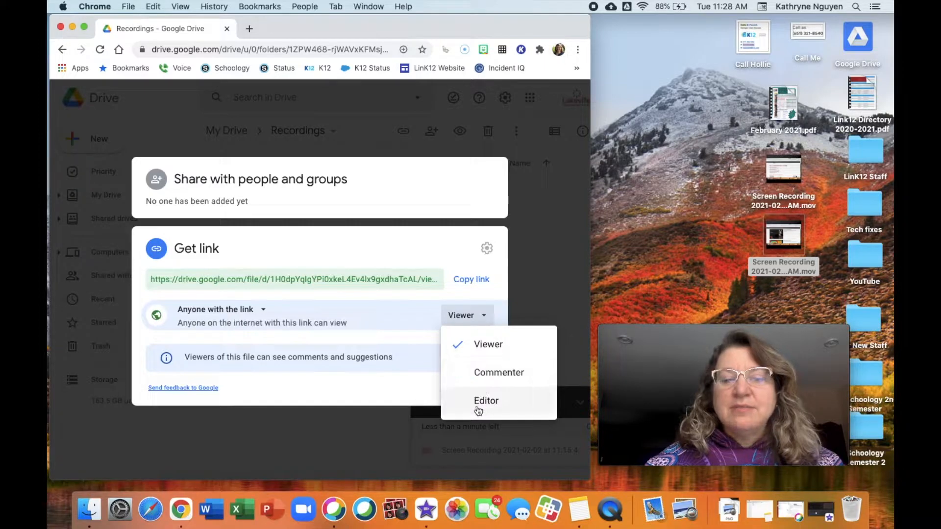
click(431, 292)
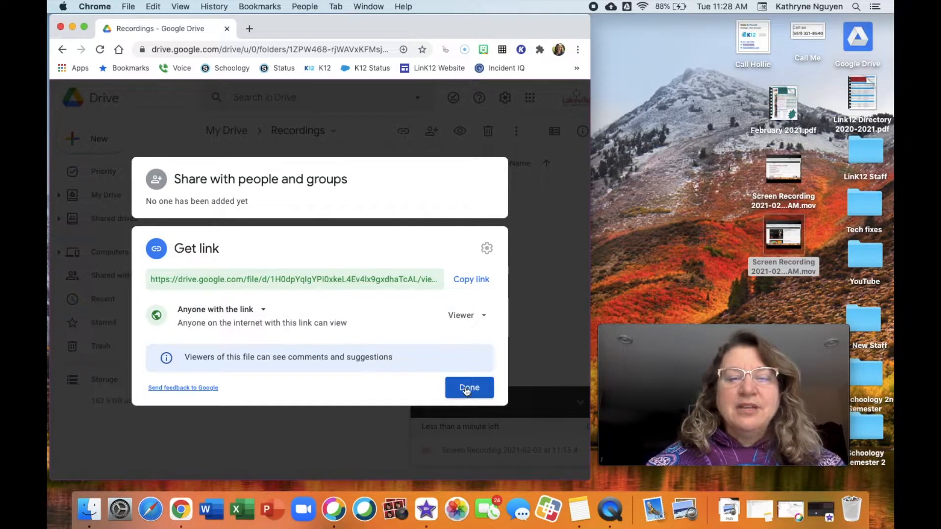
click(470, 286)
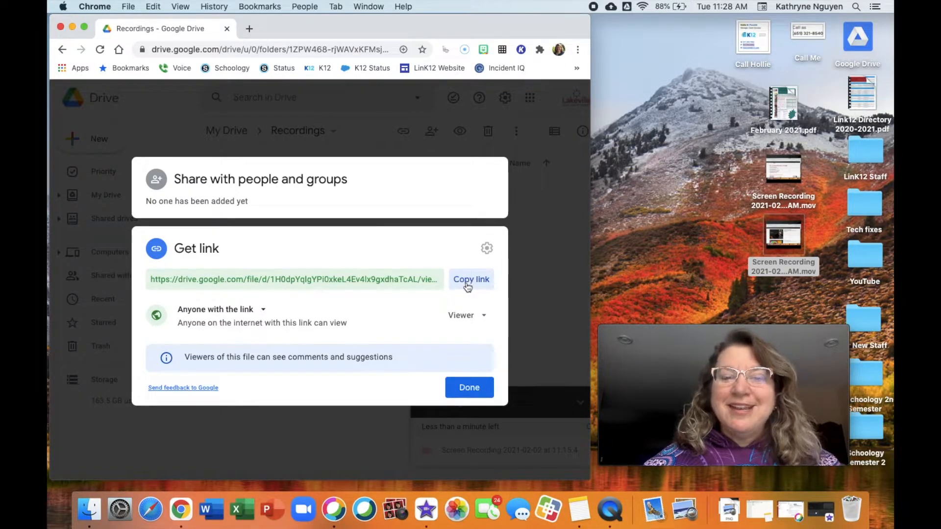
click(472, 390)
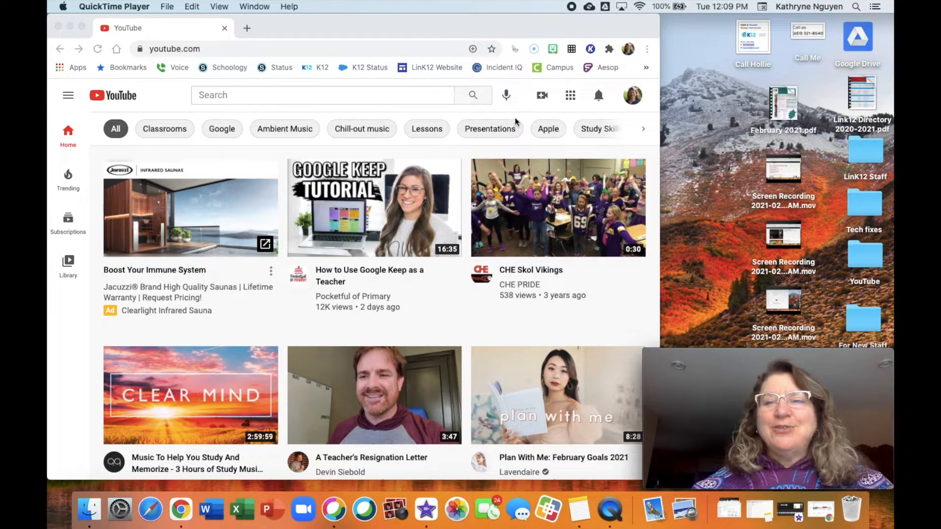
- Go from the YouTube home page to YouTube Studio and show the channel's uploaded content
click(634, 100)
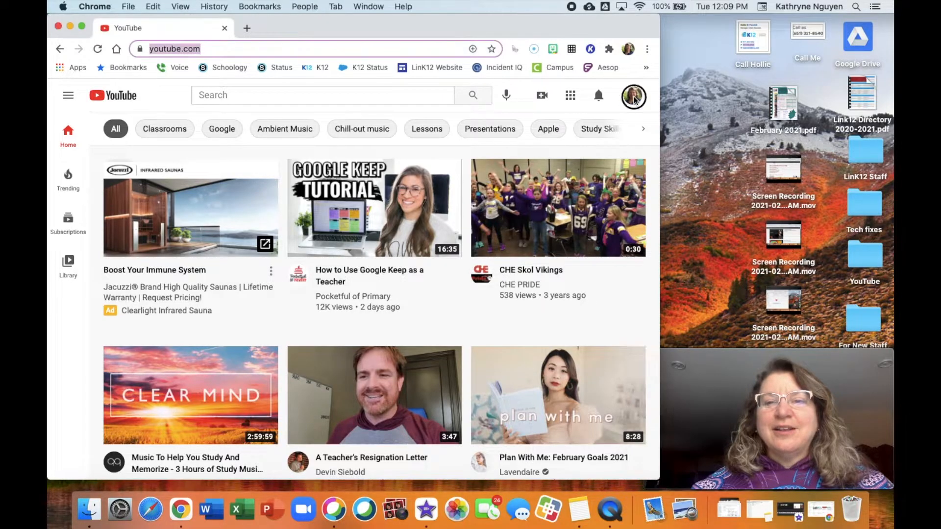
click(634, 100)
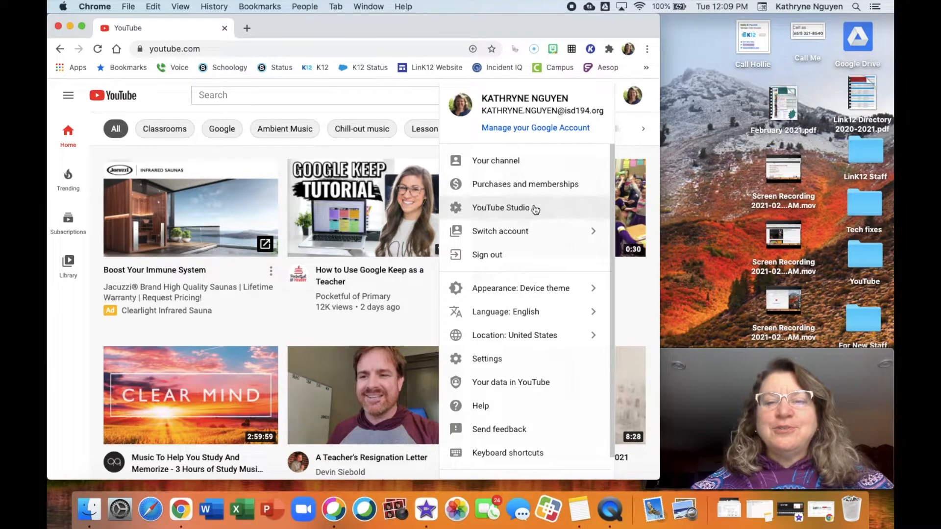
click(523, 211)
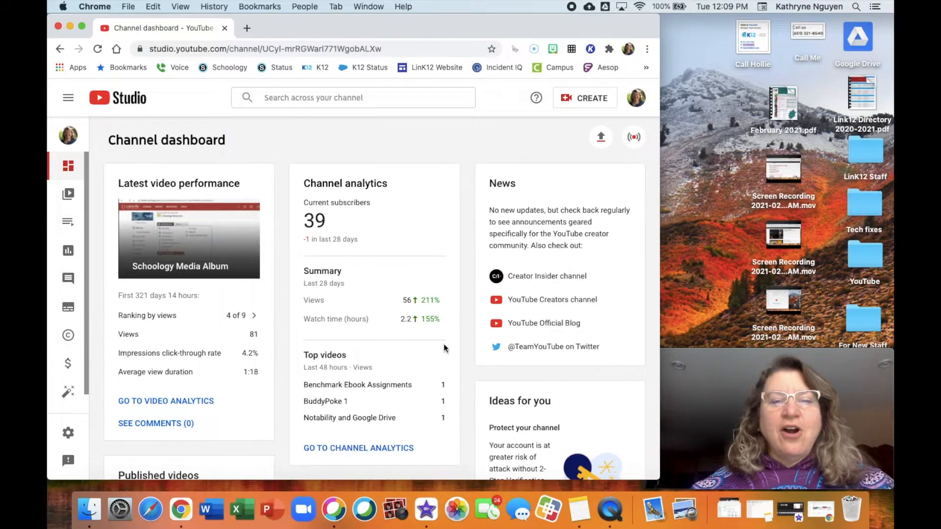
click(70, 196)
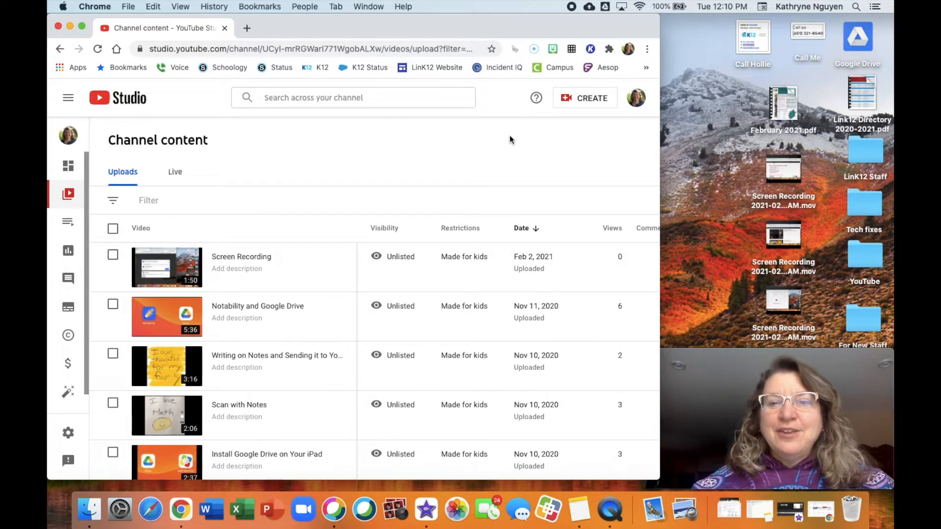
- Upload the third screen recording from the desktop to the channel as a new video
click(591, 99)
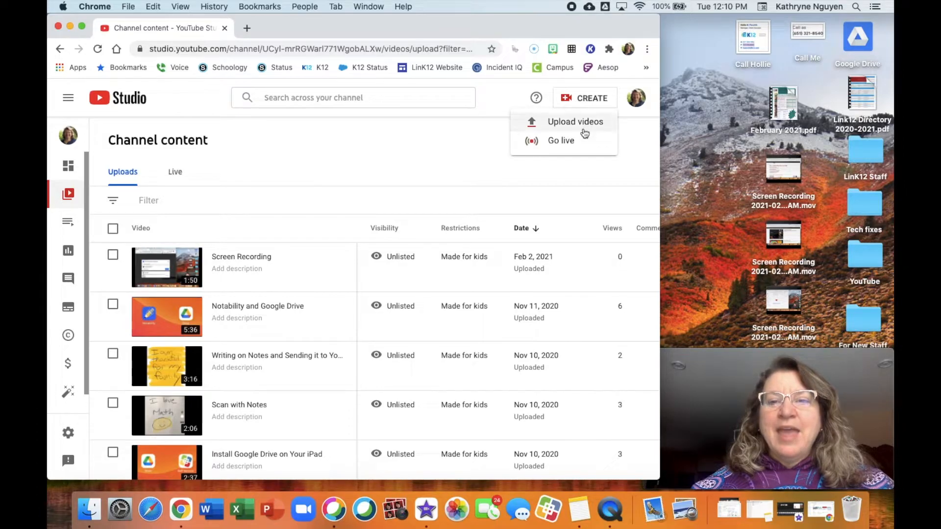
click(595, 126)
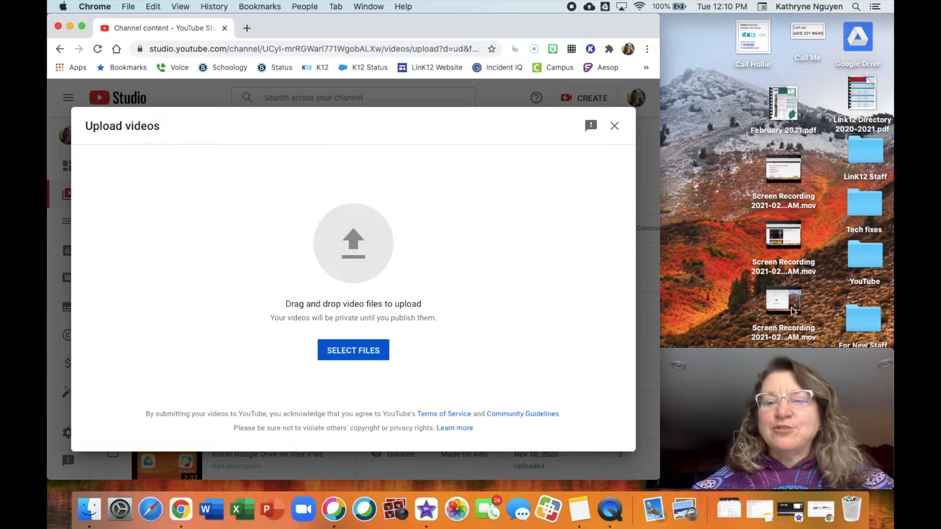
mouse_move(795, 309)
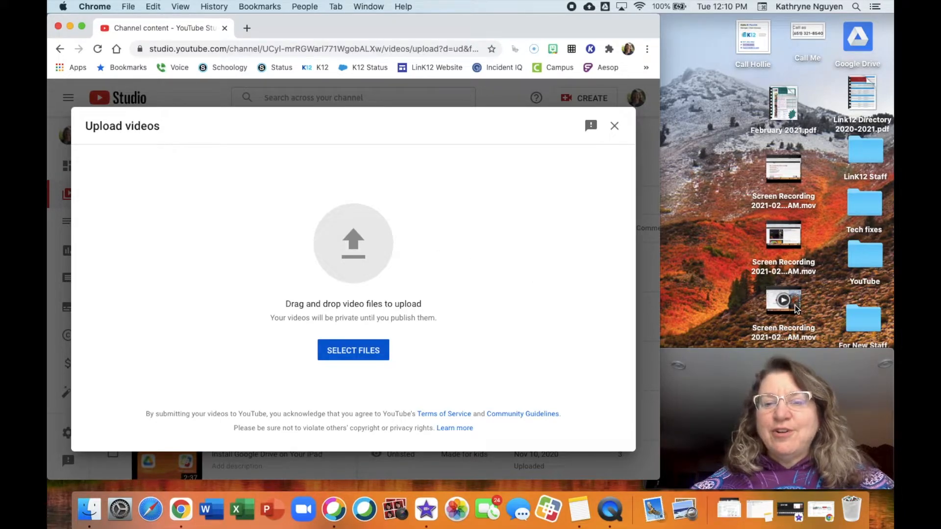
drag(795, 309, 392, 248)
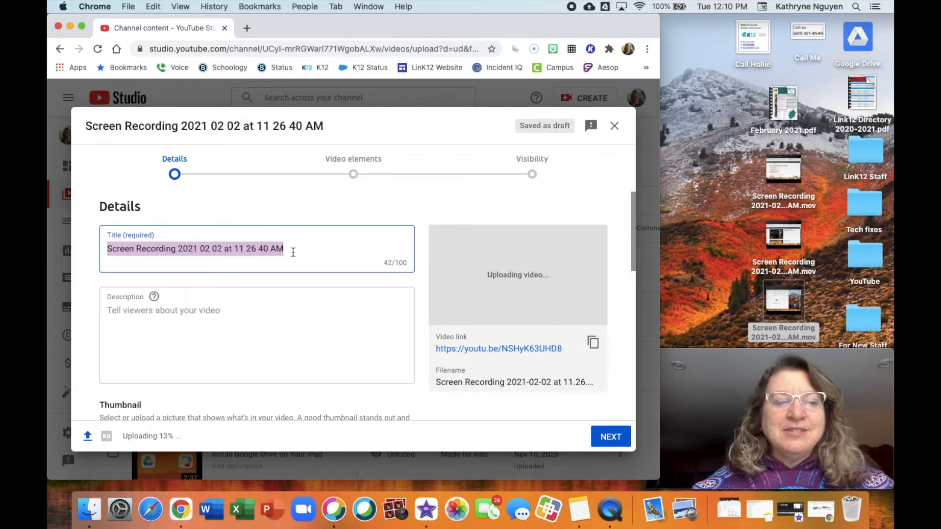
- Keep the default title and mark the video's audience as "Yes, it's made for kids"
scroll(292, 251, down, 6)
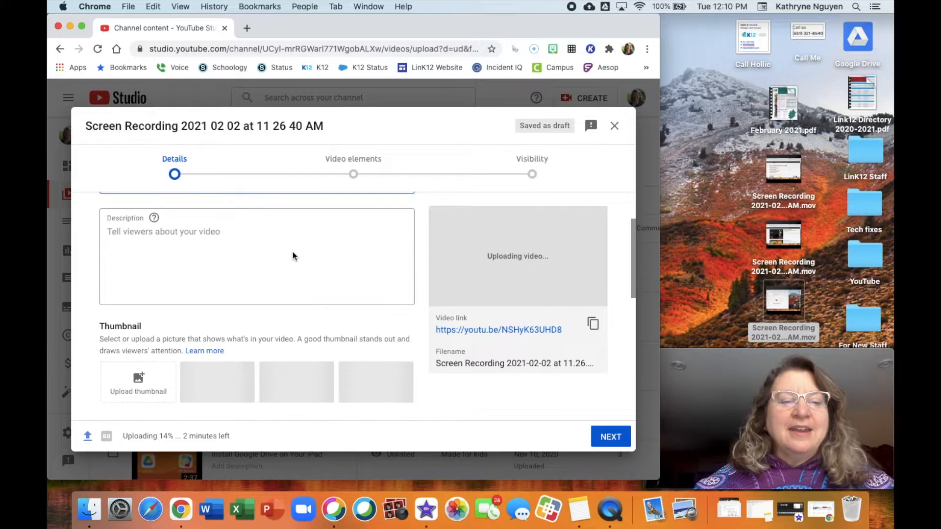
scroll(292, 255, down, 6)
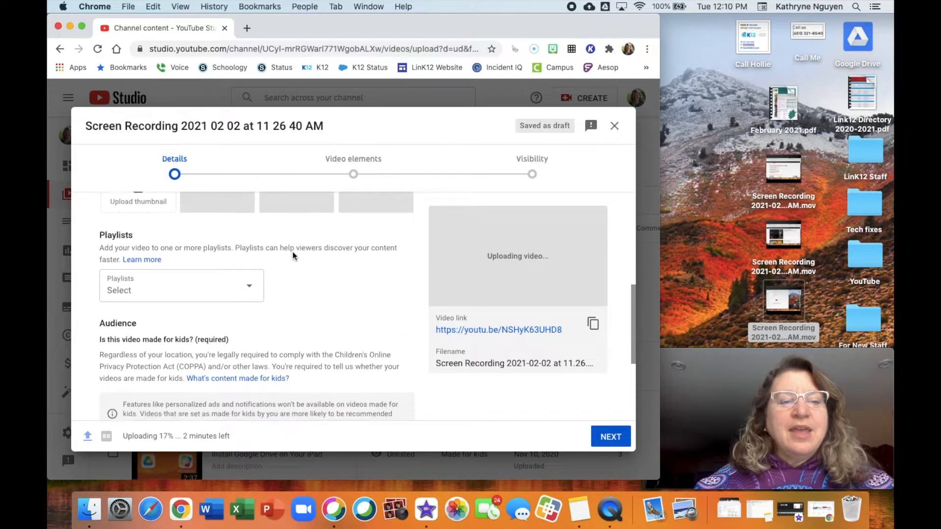
scroll(293, 251, down, 5)
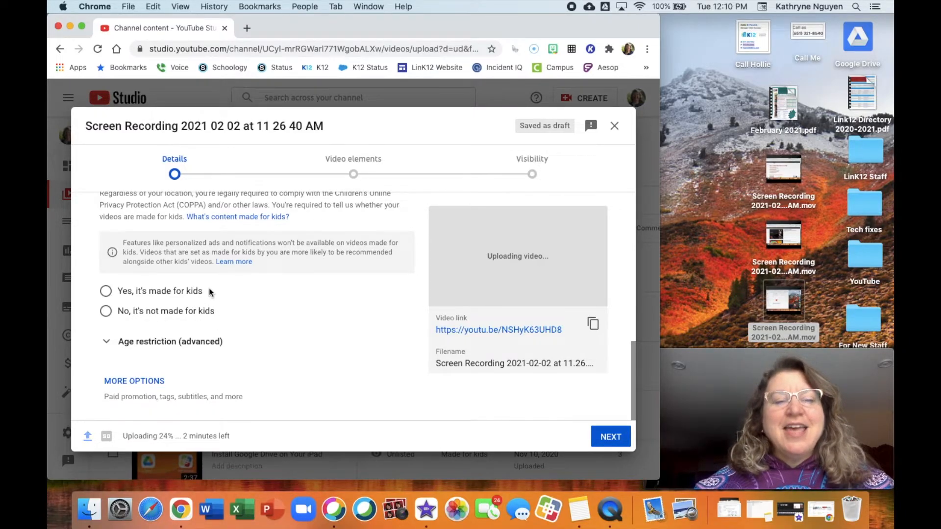
click(107, 292)
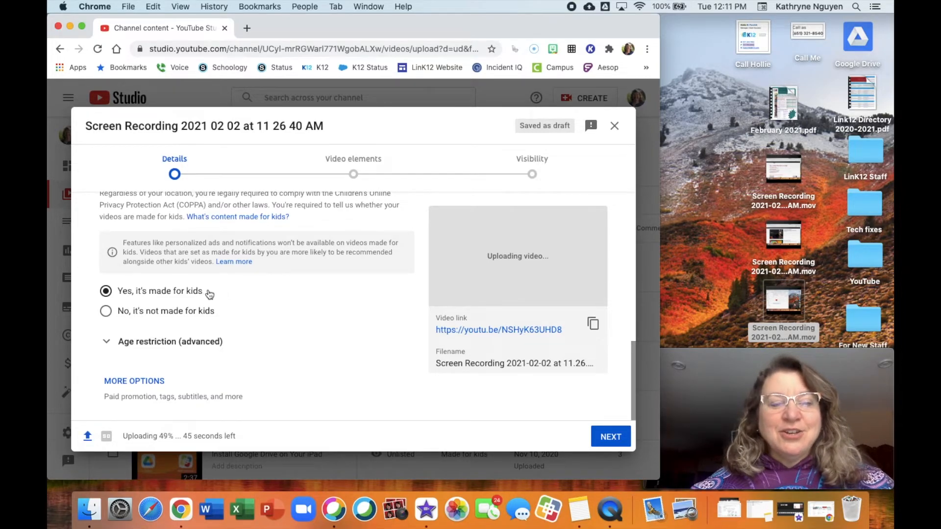
- Skip the video elements, save the video with Unlisted visibility and dismiss the upload notice
click(615, 438)
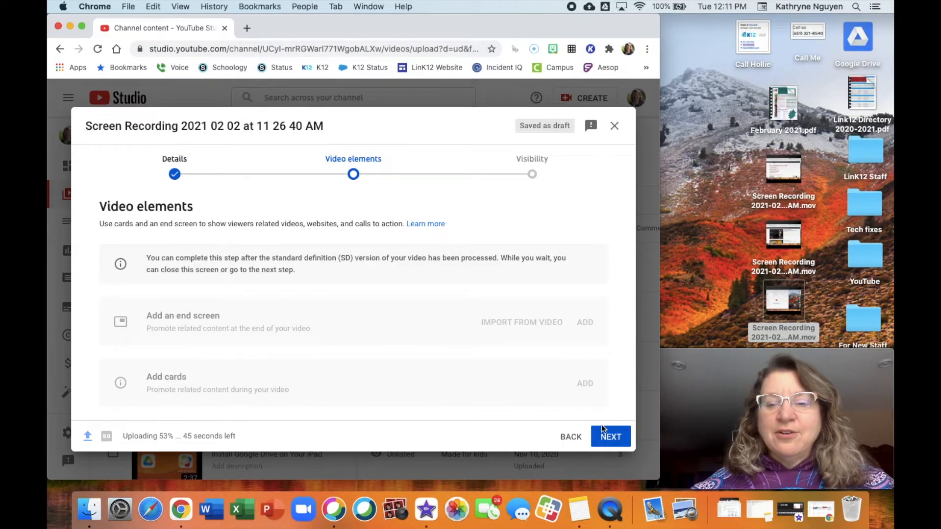
click(611, 437)
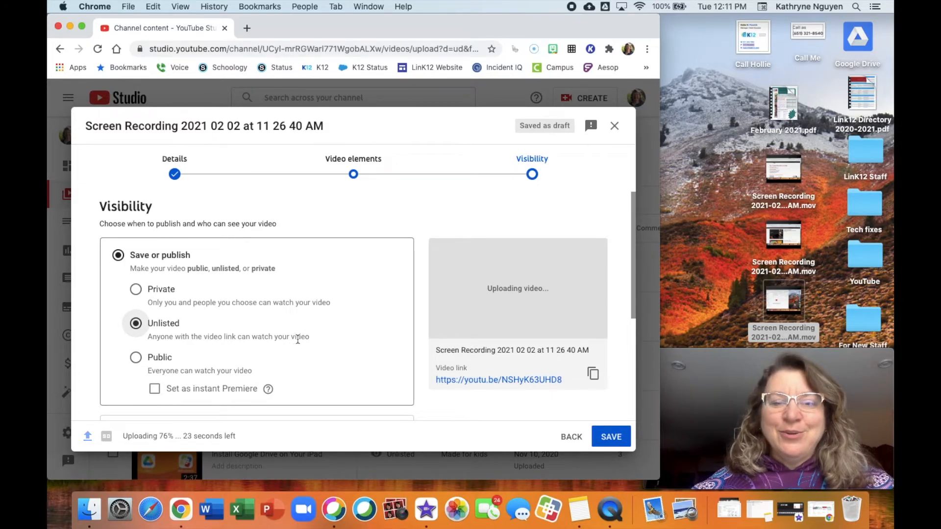
click(614, 436)
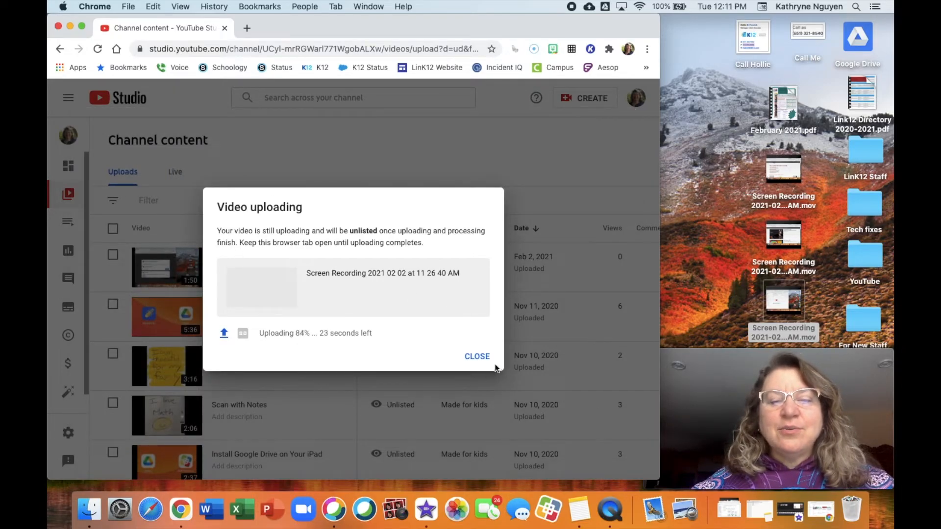
click(478, 358)
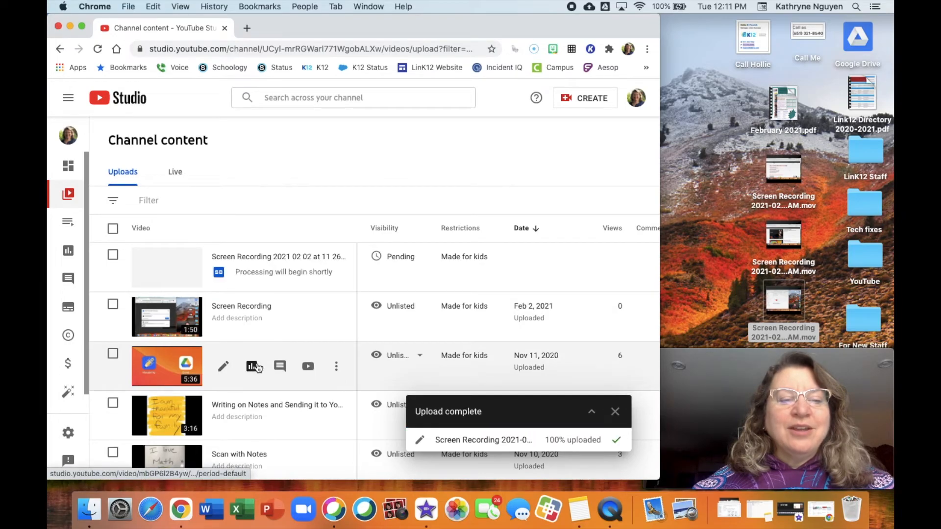
- Open the unlisted video dated Nov 11, 2020 on its YouTube watch page and pause its playback
click(308, 368)
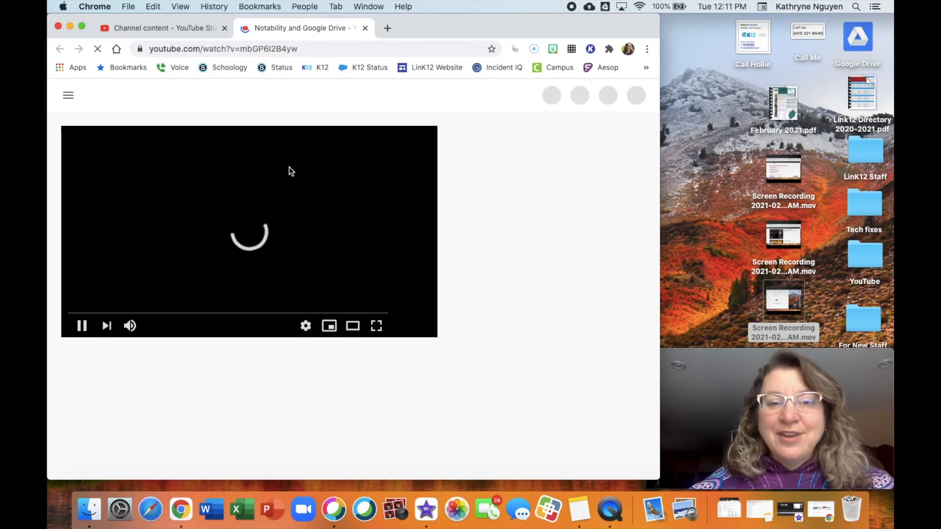
click(82, 327)
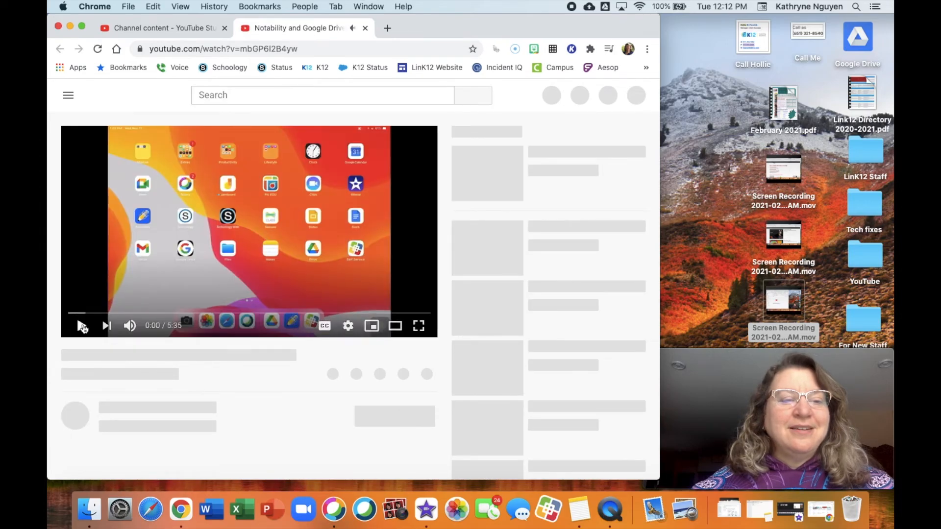
click(82, 327)
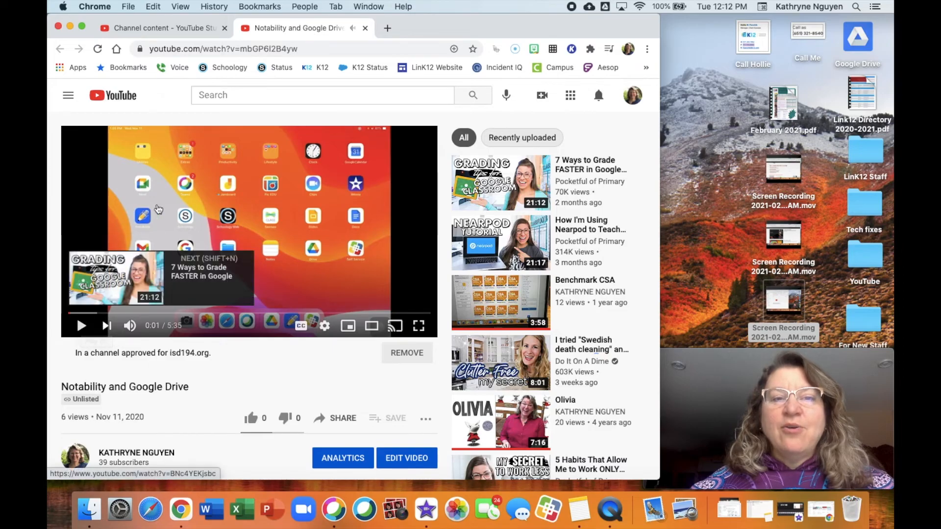
- Copy the full web address of the "Notability and Google Drive" video to the clipboard
click(310, 49)
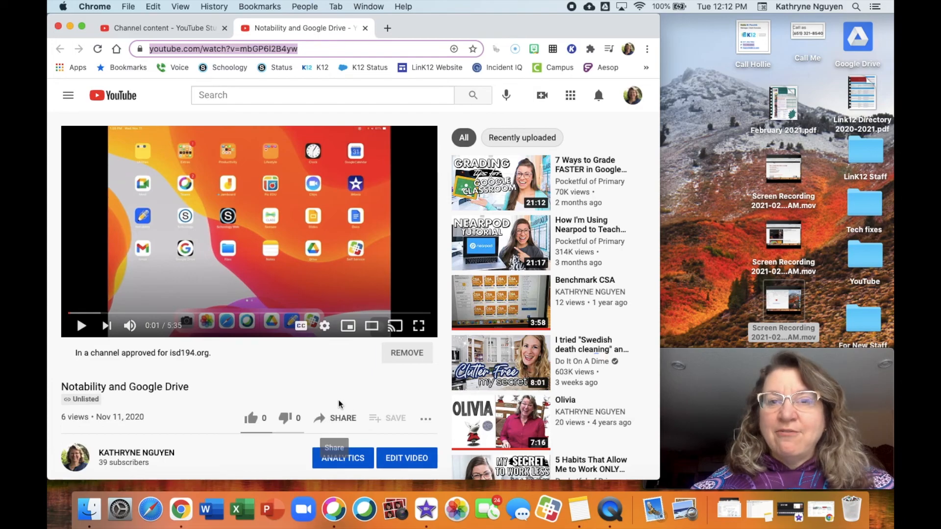
click(308, 51)
drag(370, 46, 137, 55)
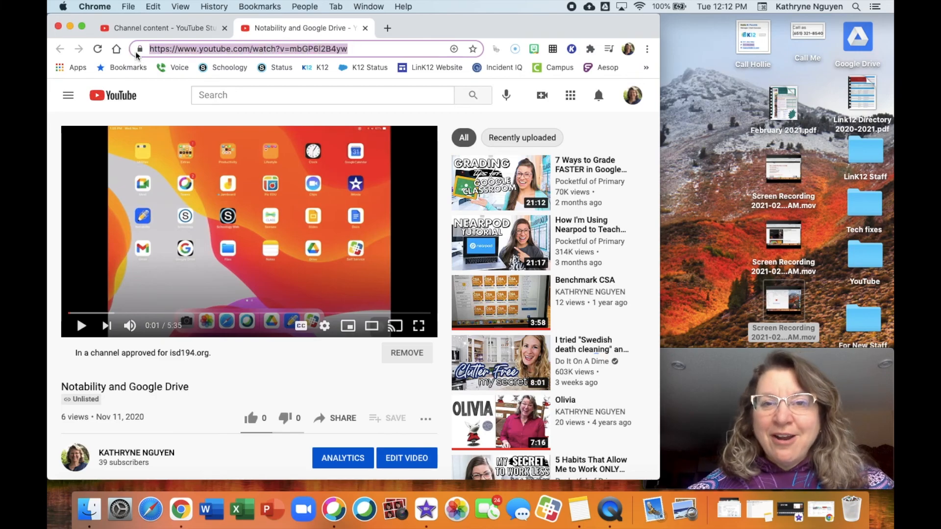
click(151, 6)
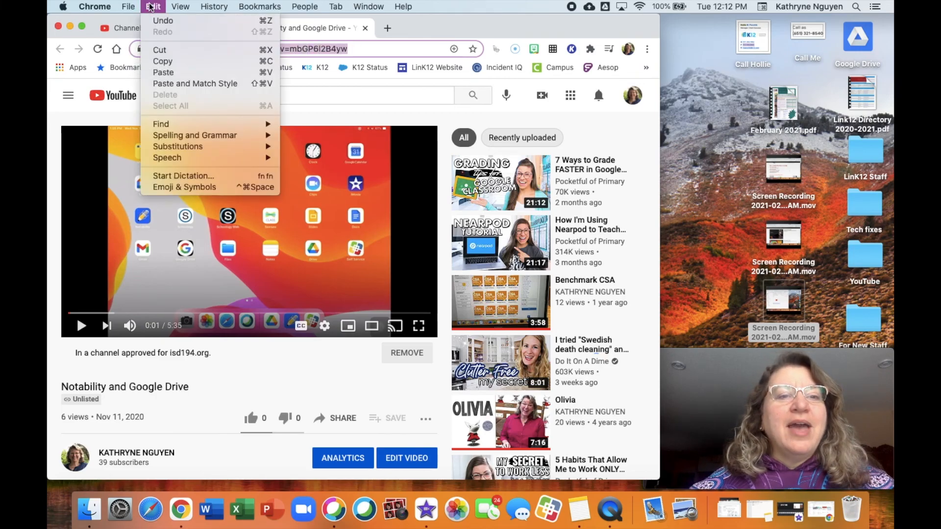
click(169, 60)
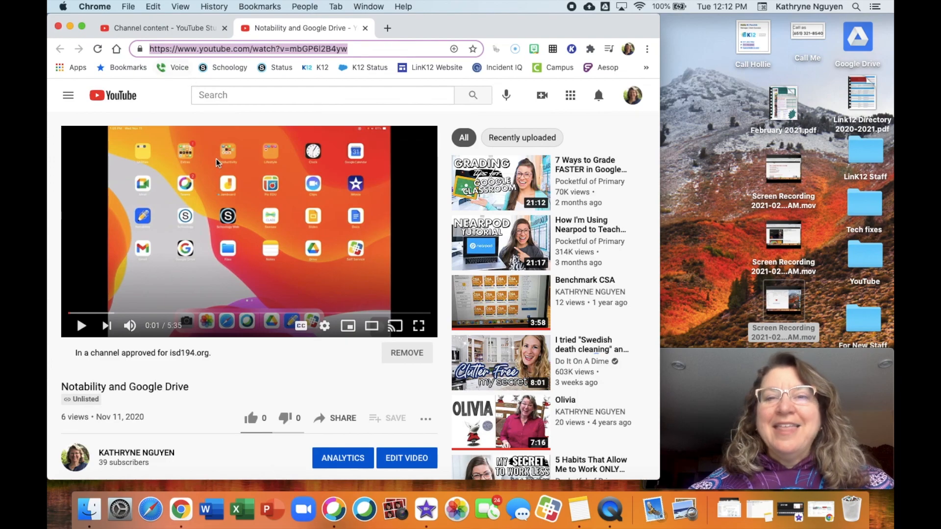